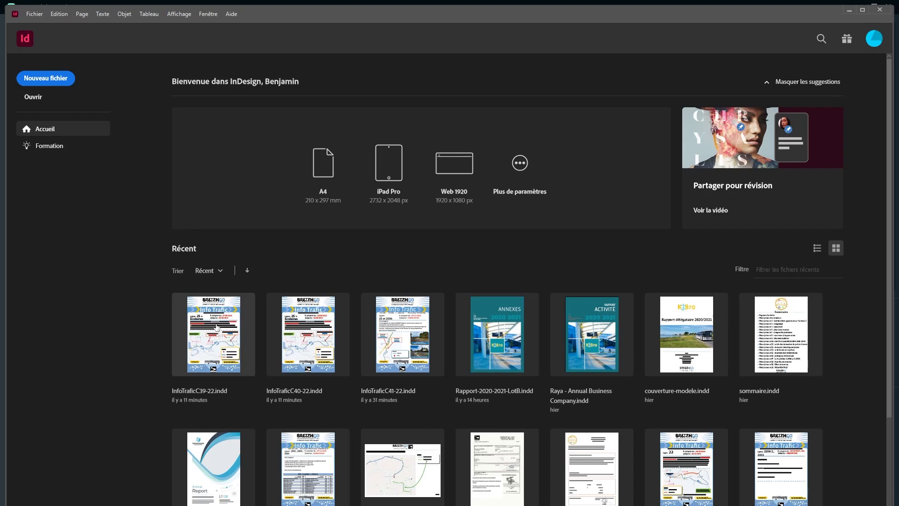
# Maximize the InDesign window, then switch to the C41-22 (Kerestat) folder in File Explorer
pyautogui.click(864, 11)
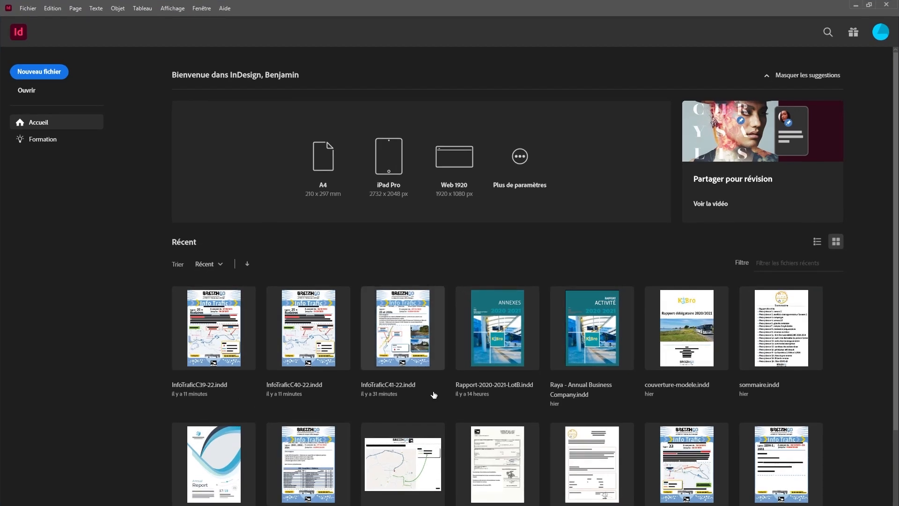
pyautogui.moveTo(279, 504)
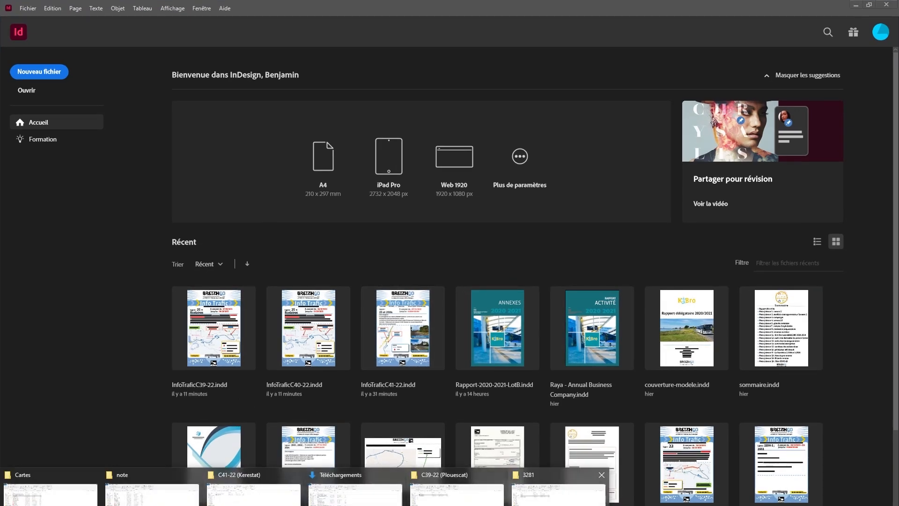
pyautogui.moveTo(557, 494)
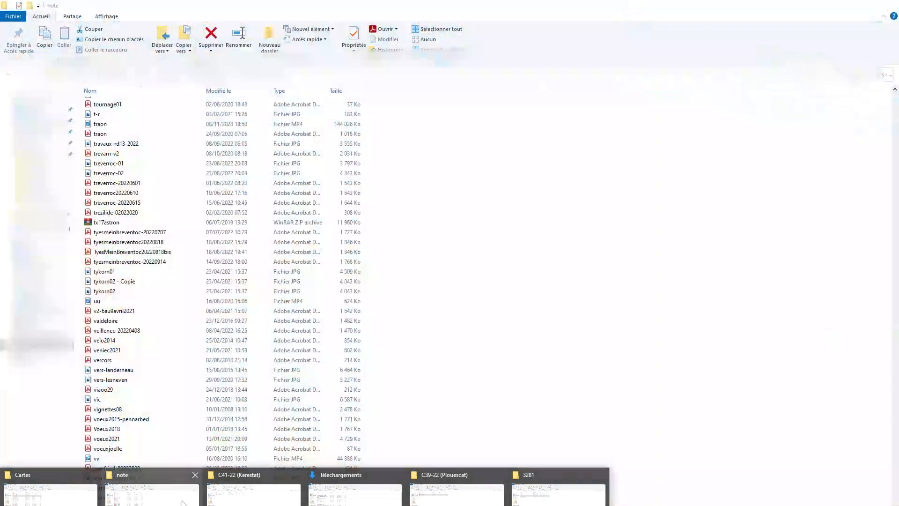
pyautogui.moveTo(53, 504)
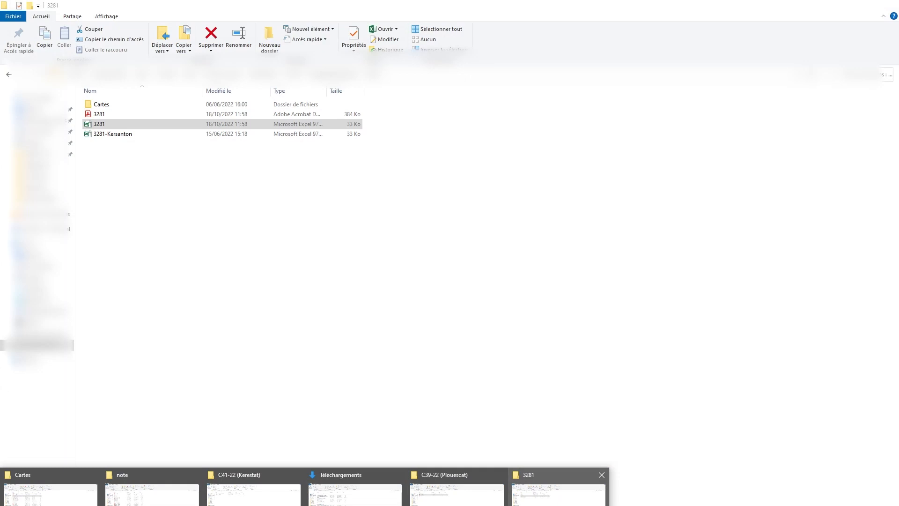
pyautogui.click(558, 494)
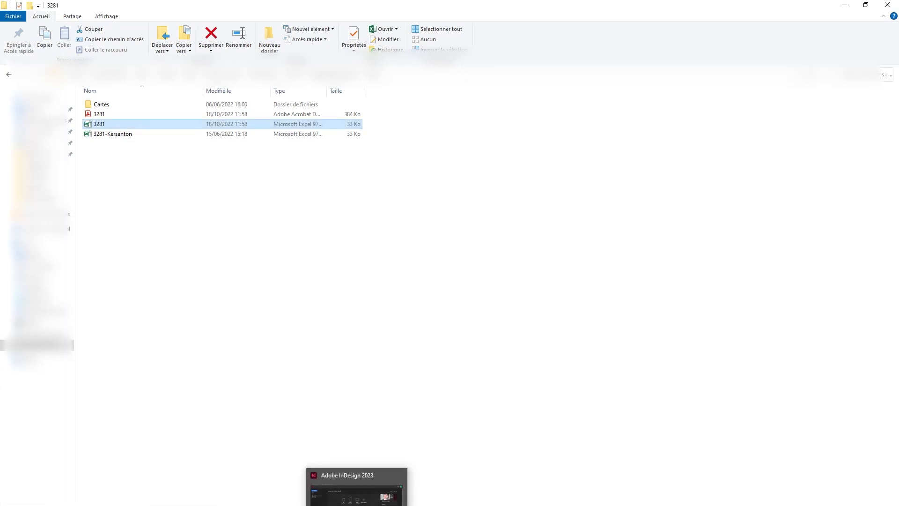
pyautogui.click(357, 503)
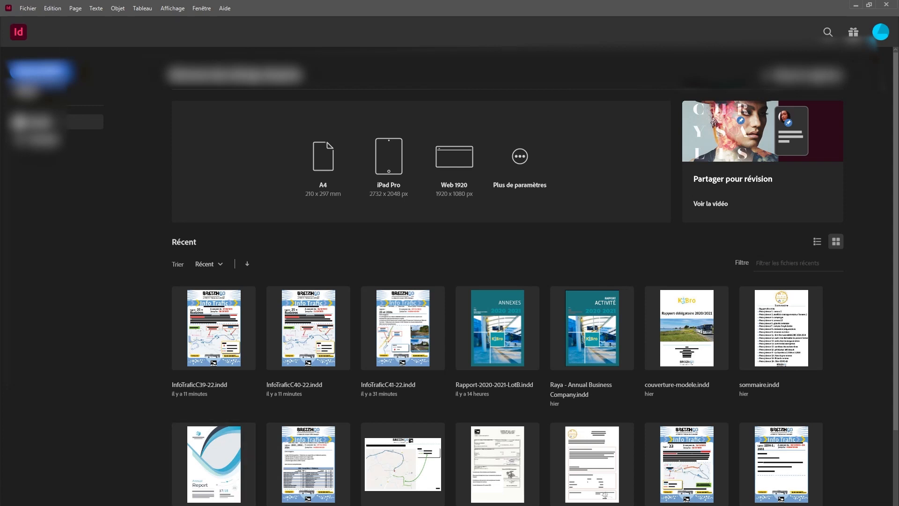
pyautogui.click(253, 494)
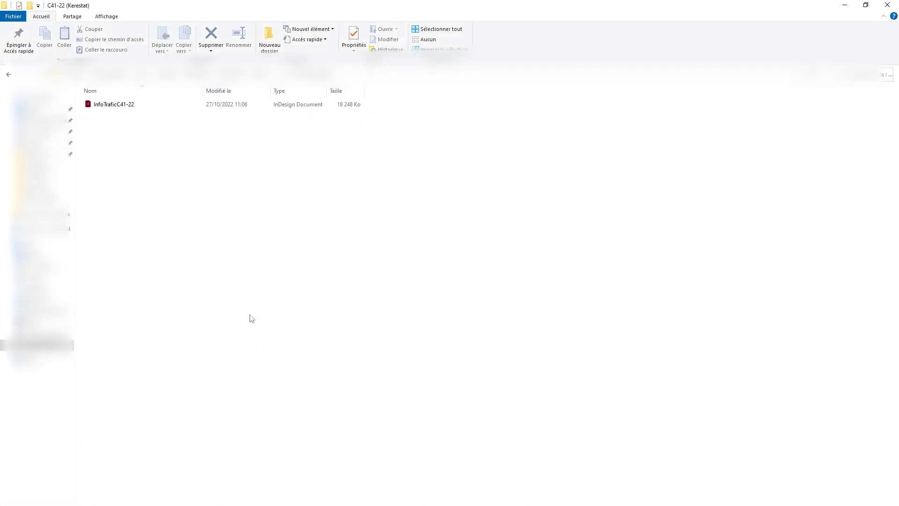
# Browse from the Info Trafic folder through 2022, C and C41-22 (Kerestat), and open the InfoTraficC41-22 document in InDesign
pyautogui.click(260, 74)
pyautogui.click(230, 74)
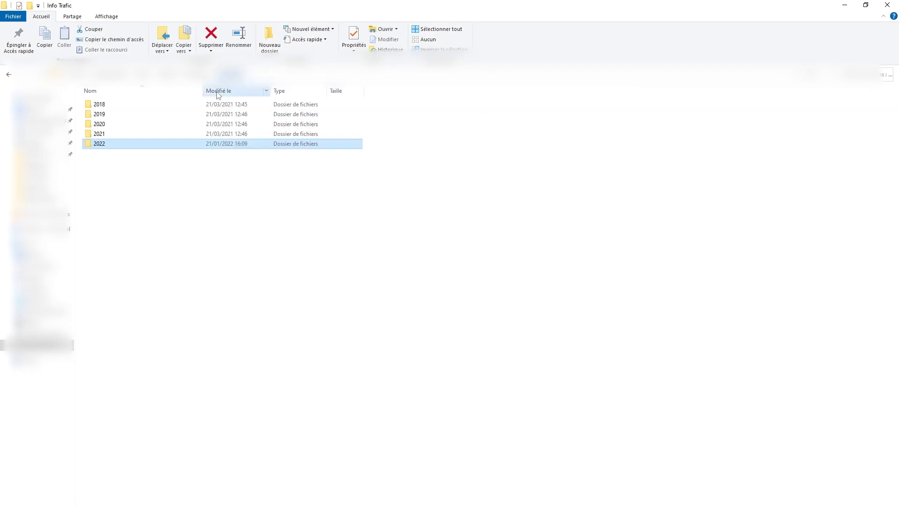
pyautogui.doubleClick(105, 145)
pyautogui.click(100, 116)
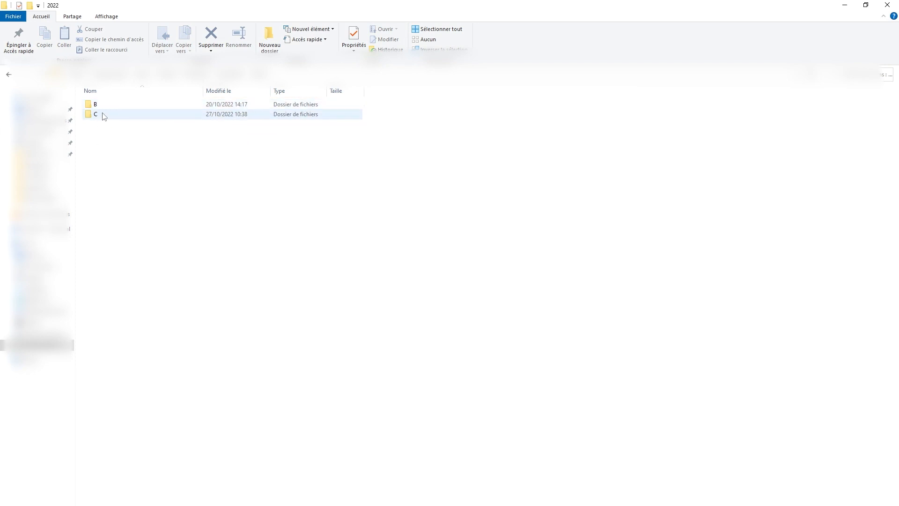
pyautogui.click(100, 109)
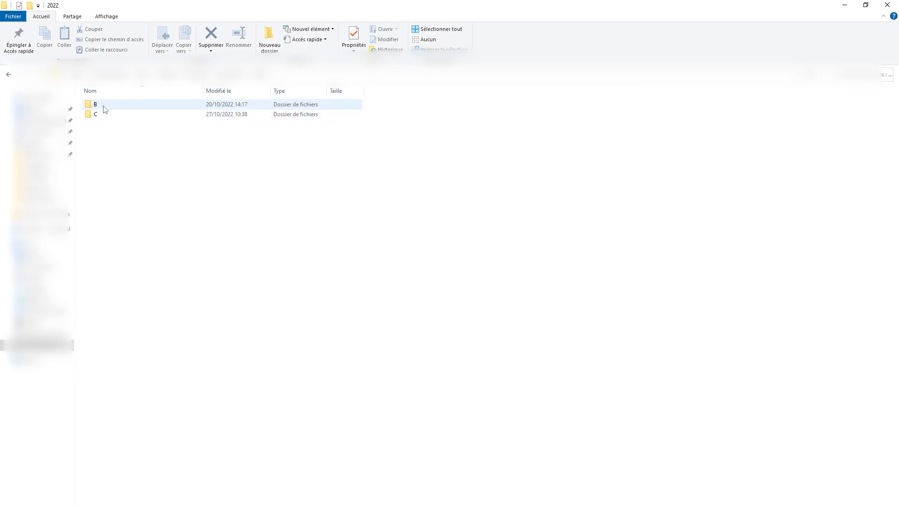
pyautogui.click(106, 117)
pyautogui.moveTo(107, 118)
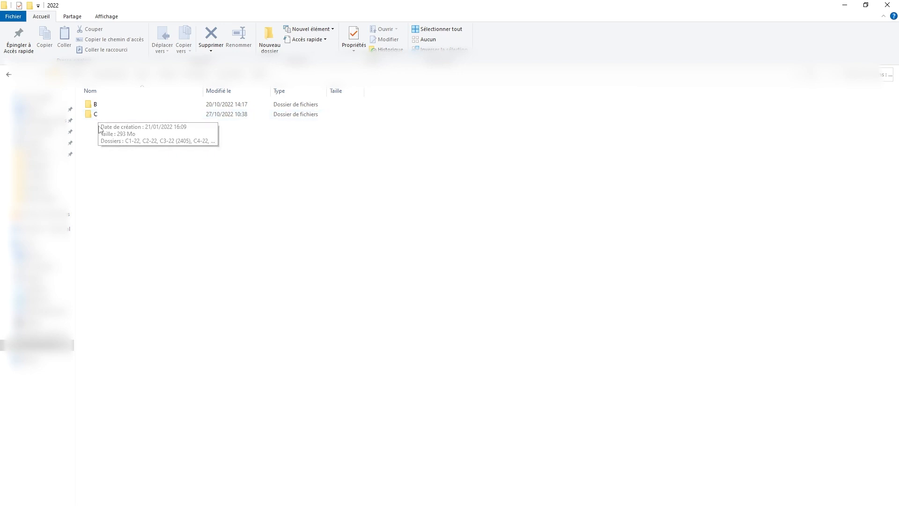
pyautogui.doubleClick(100, 116)
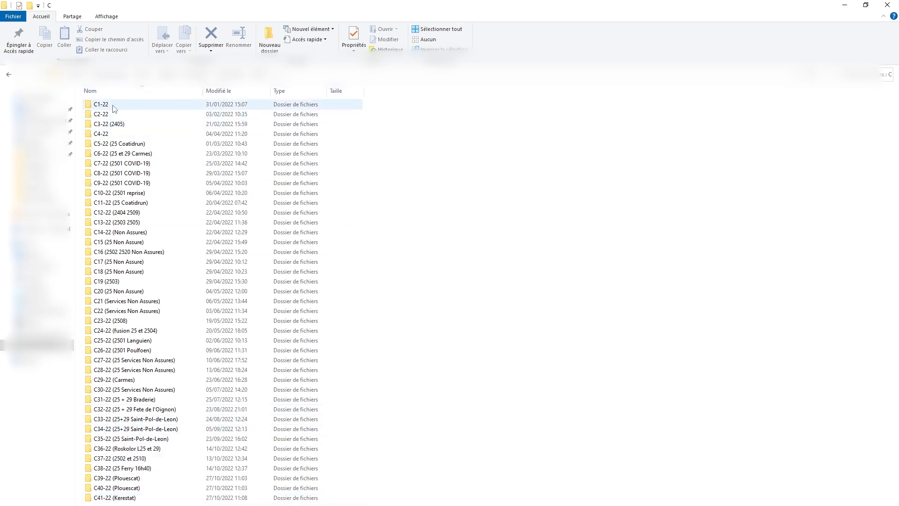
pyautogui.doubleClick(135, 498)
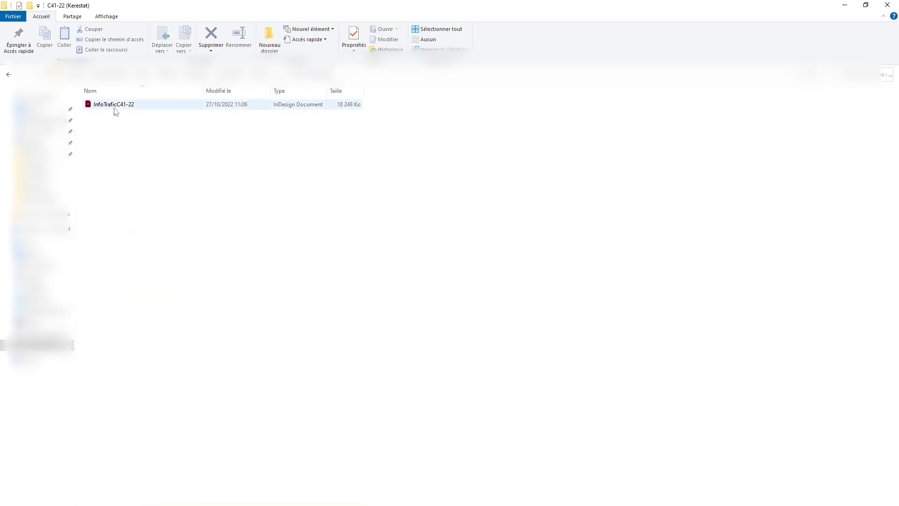
pyautogui.doubleClick(118, 105)
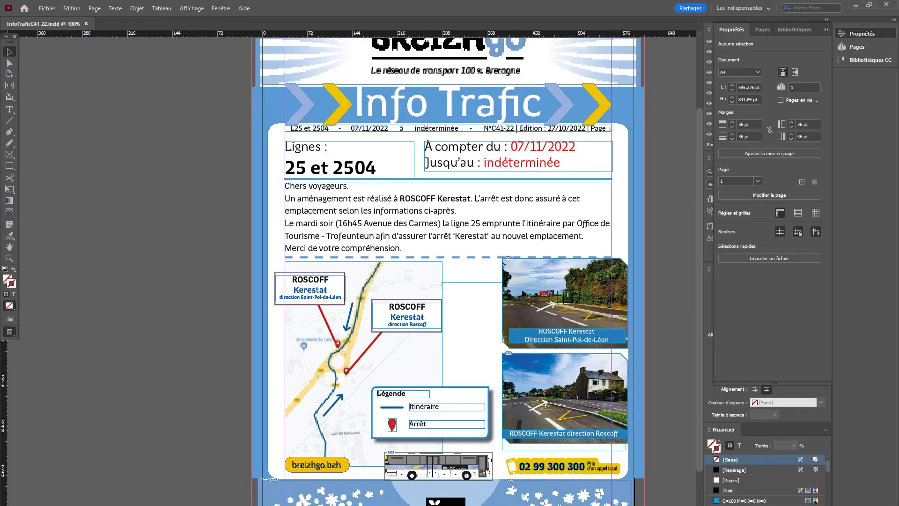
# Widen the one-line text frame under the Info Trafic title to both page edges, about 595 pt wide from X 0 pt
pyautogui.hscroll(4, 603, 375)
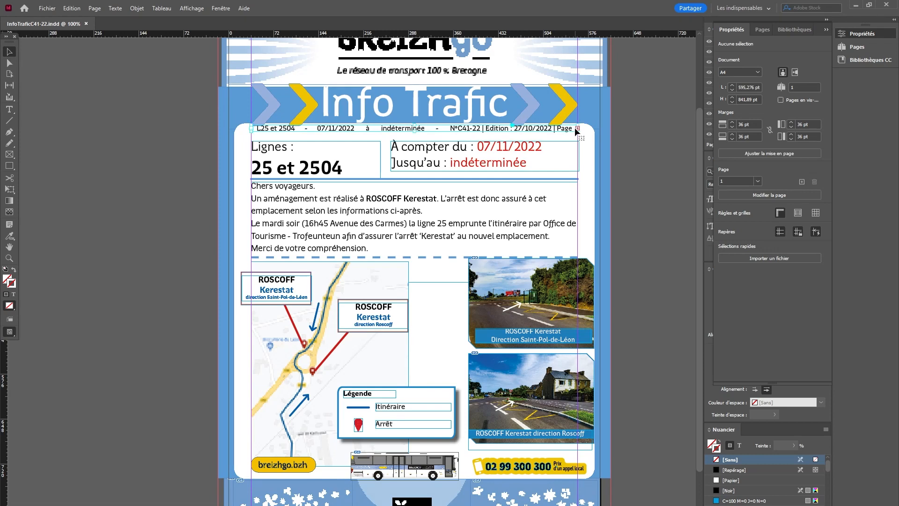
pyautogui.moveTo(578, 128); pyautogui.dragTo(600, 128)
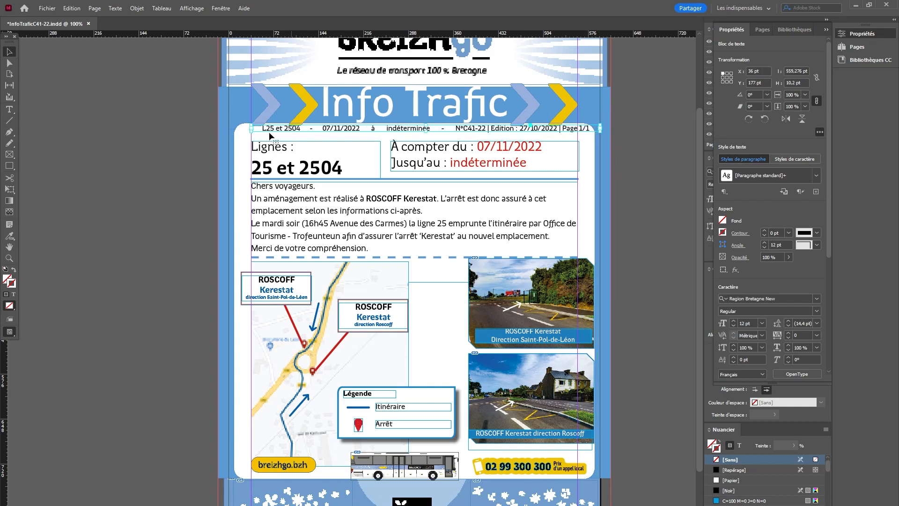
pyautogui.moveTo(251, 128); pyautogui.dragTo(229, 128)
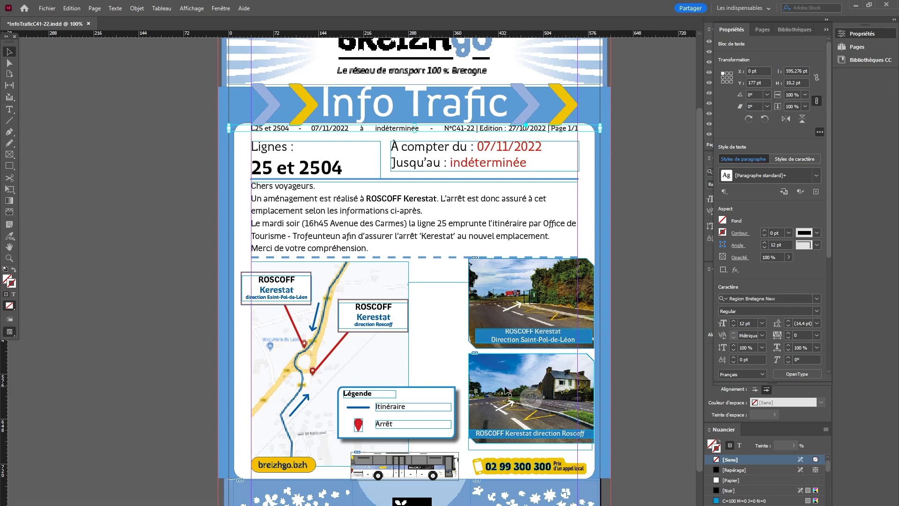
# Examine the flyer's layout from the BreizhGo header to the footer, including the two stop photos and the phone contact block
pyautogui.click(506, 390)
pyautogui.click(531, 292)
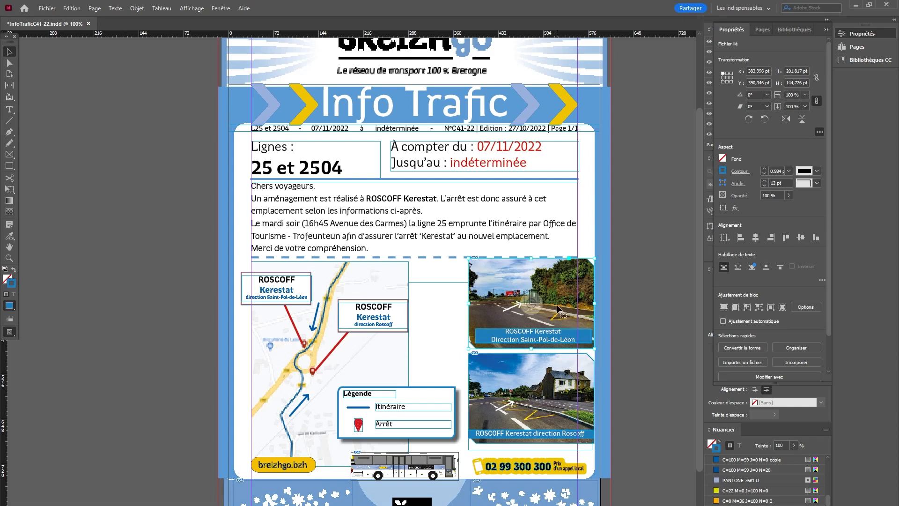
pyautogui.click(560, 395)
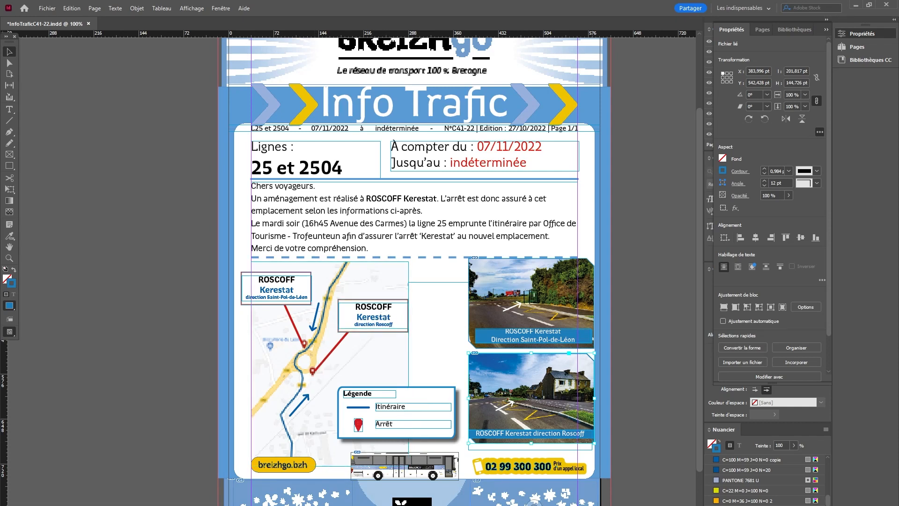
pyautogui.scroll(3, 414, 272)
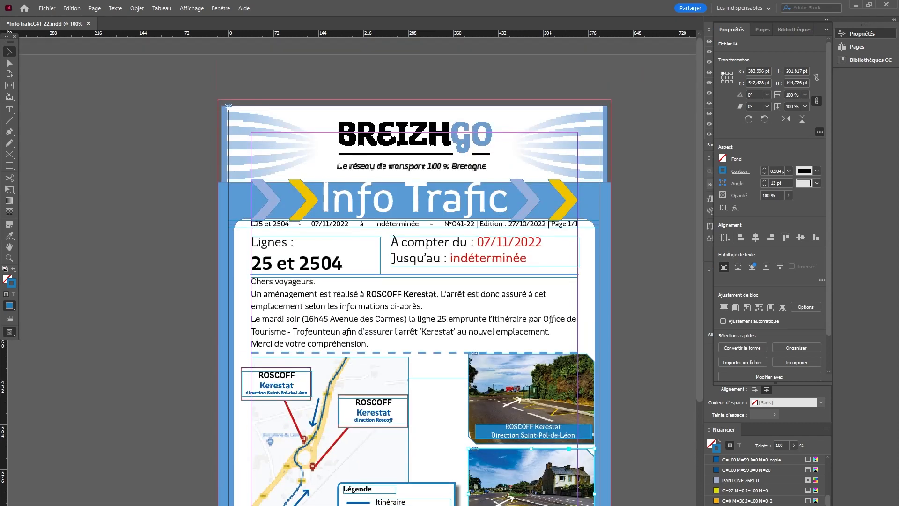
pyautogui.scroll(-5, 414, 272)
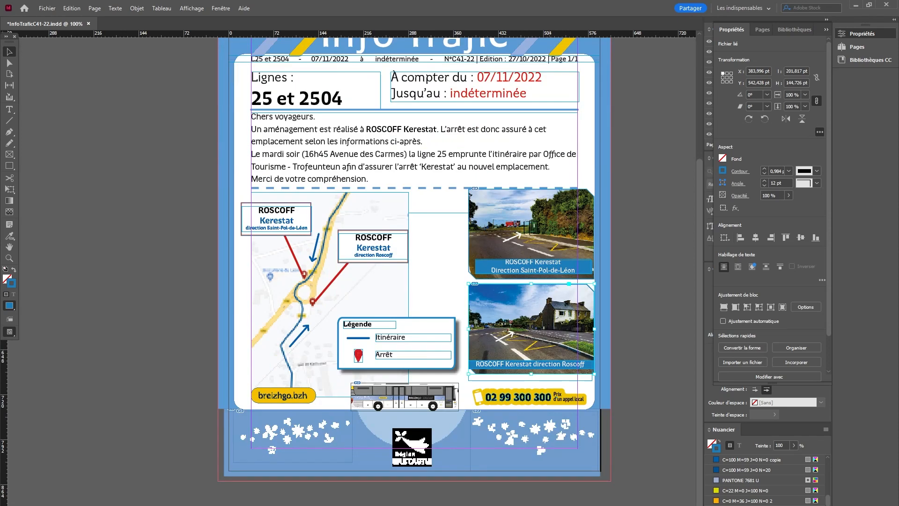
pyautogui.scroll(3, 600, 268)
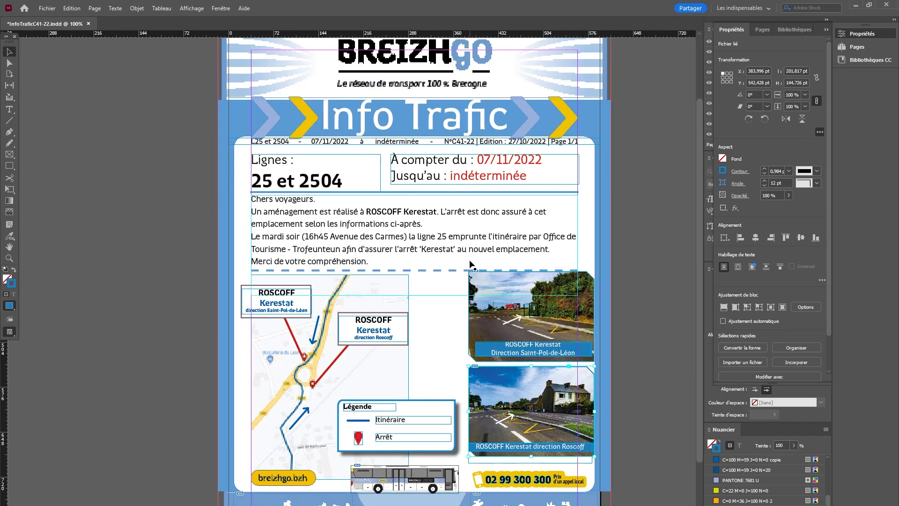
pyautogui.scroll(-3, 521, 291)
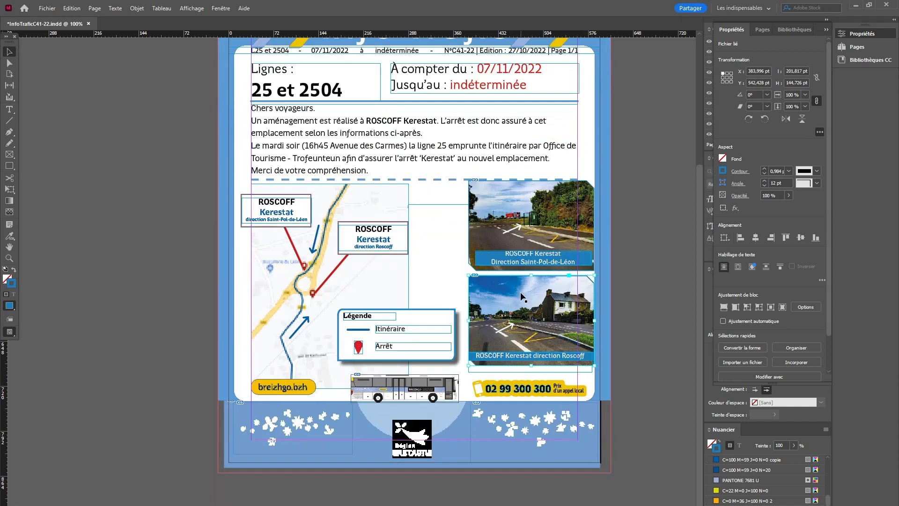
pyautogui.scroll(6, 395, 242)
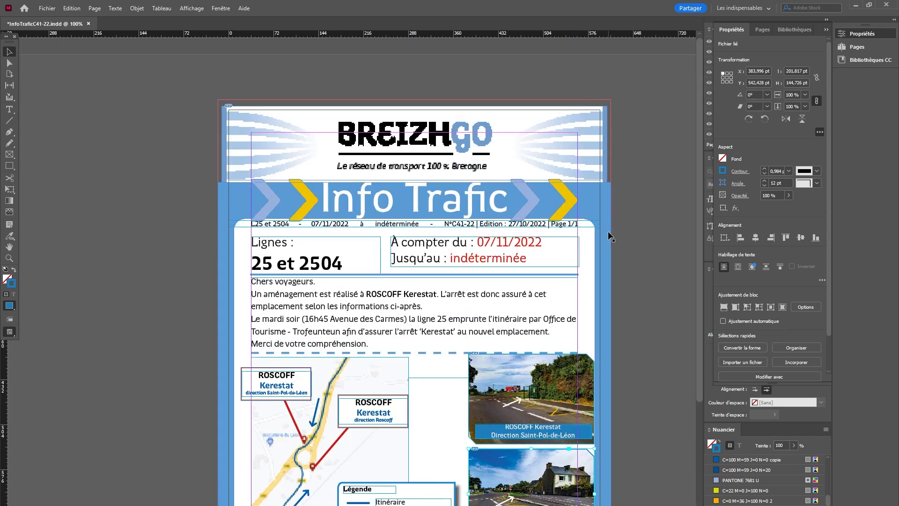
pyautogui.scroll(-5, 468, 411)
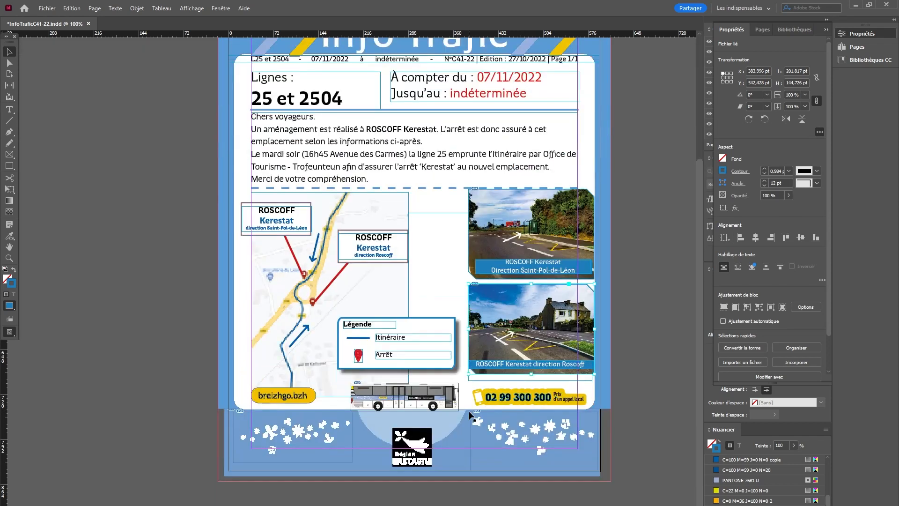
pyautogui.scroll(4, 473, 428)
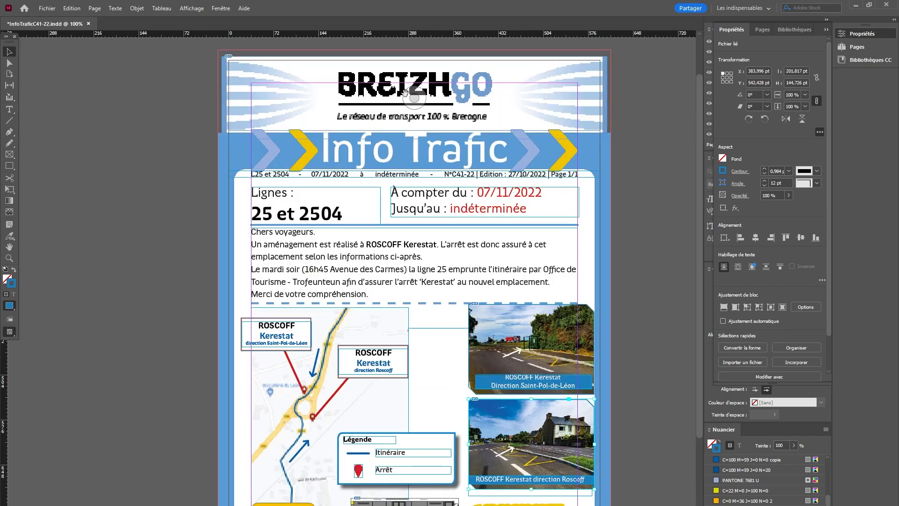
pyautogui.scroll(-4, 606, 422)
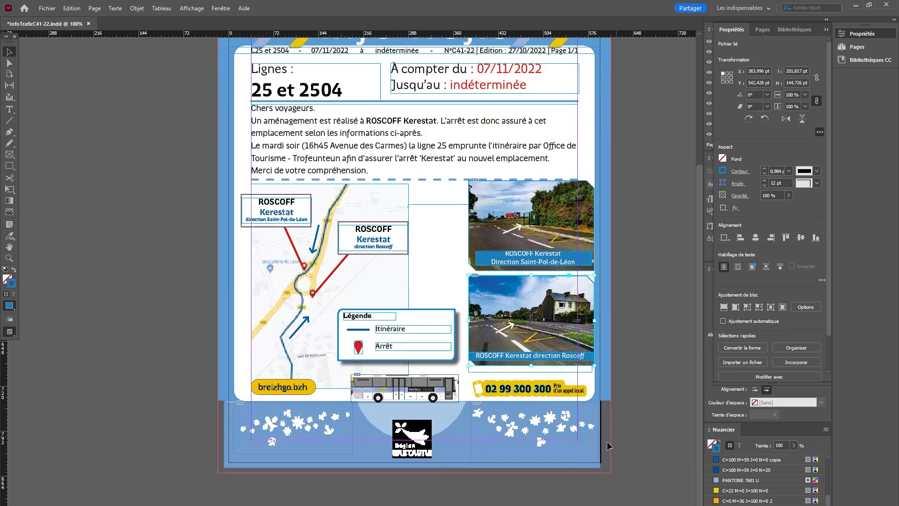
pyautogui.scroll(1, 239, 257)
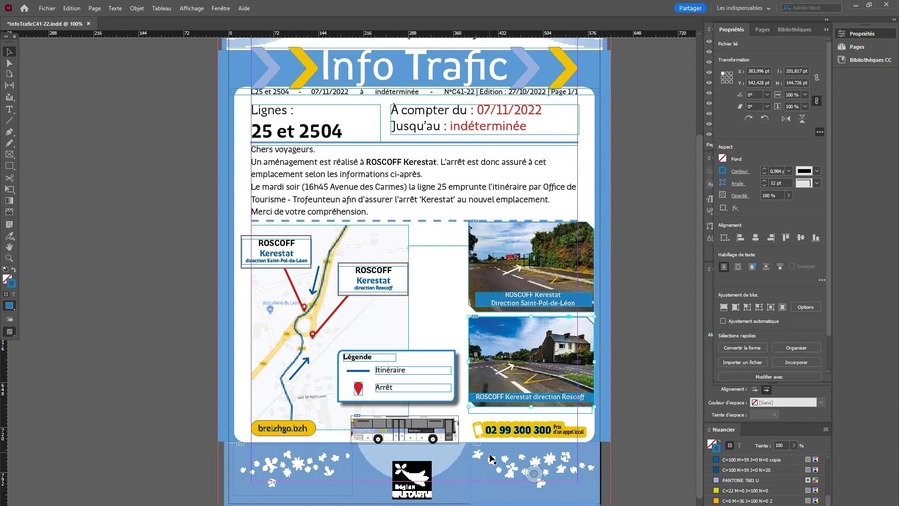
pyautogui.scroll(3, 519, 415)
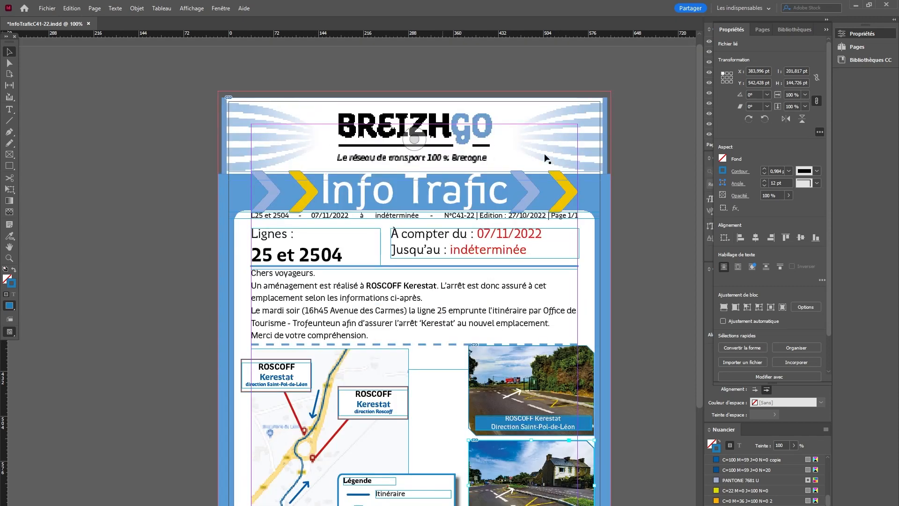
pyautogui.scroll(-4, 234, 167)
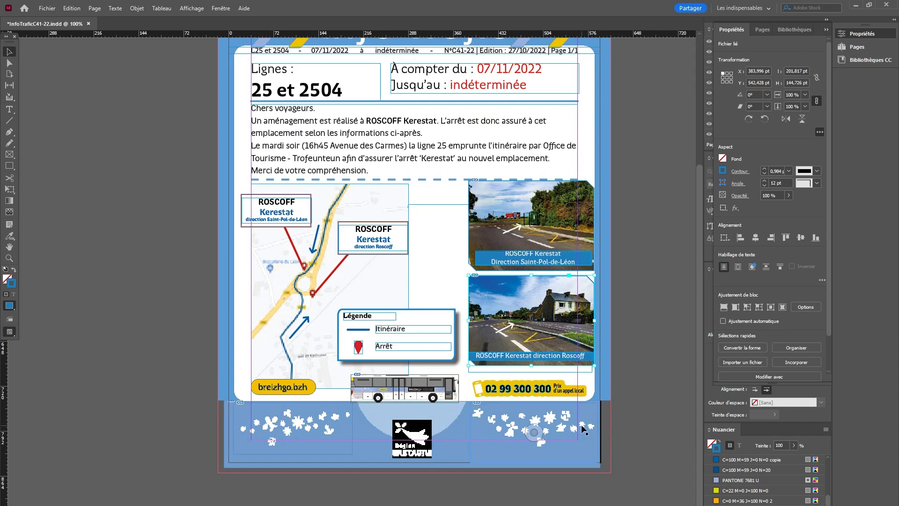
pyautogui.click(517, 392)
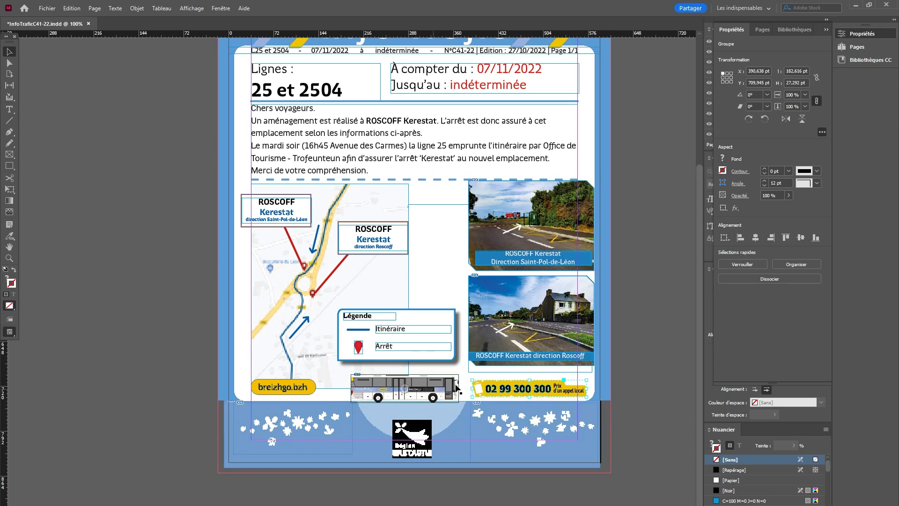
pyautogui.click(638, 413)
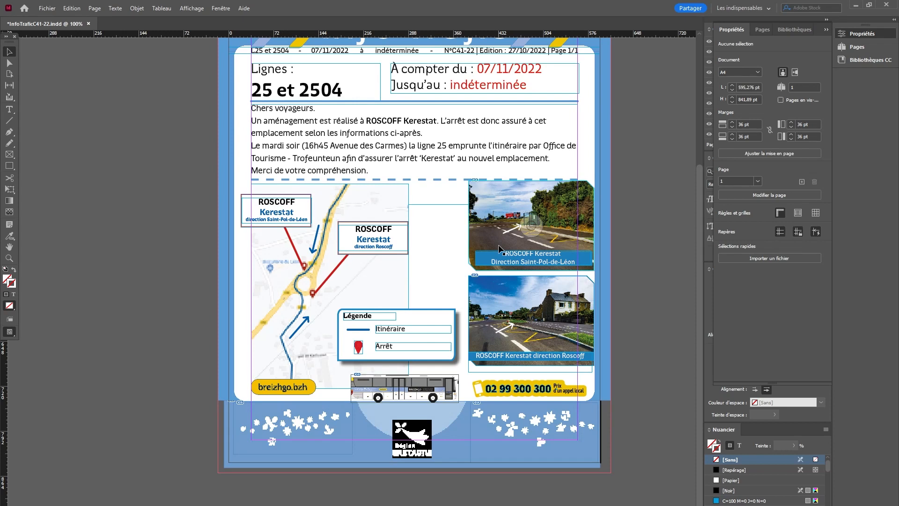
pyautogui.scroll(4, 512, 308)
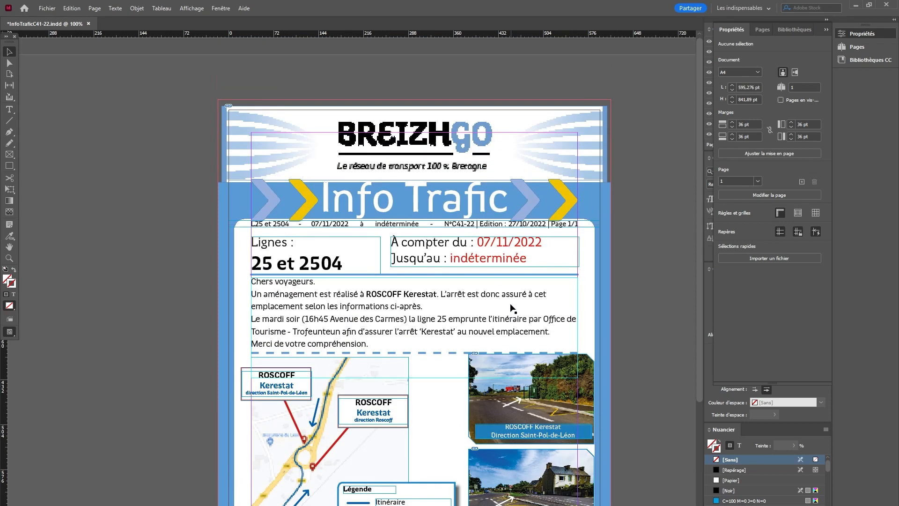